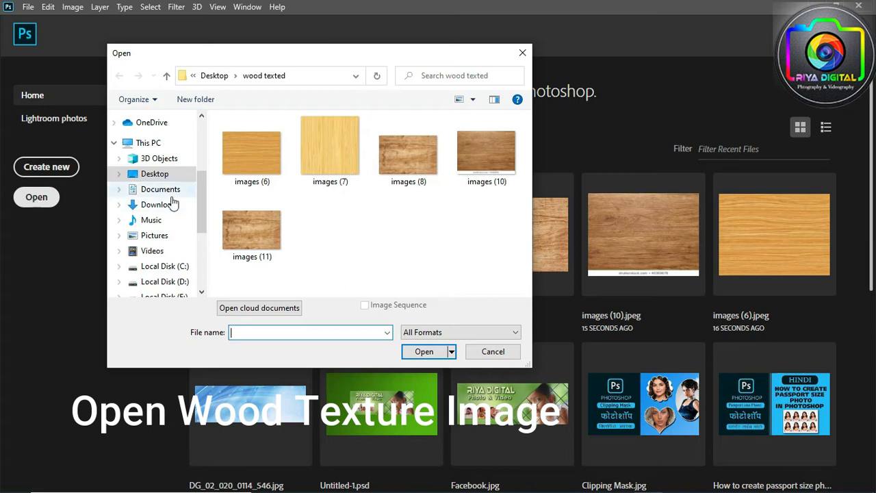
Open the wood texture files images (6), images (7), images (8) and images (11) together.
left_click(242, 162)
left_click(313, 164, "ctrl")
left_click(414, 159, "ctrl")
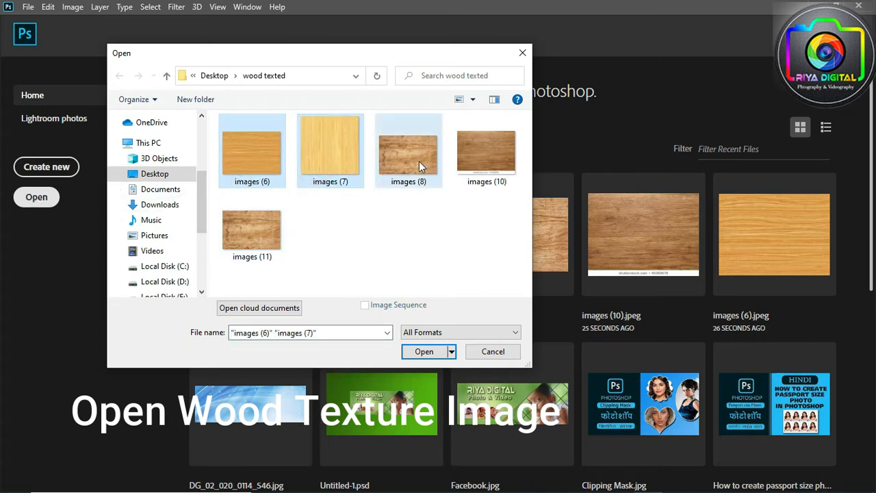
left_click(272, 235, "ctrl")
left_click(424, 351)
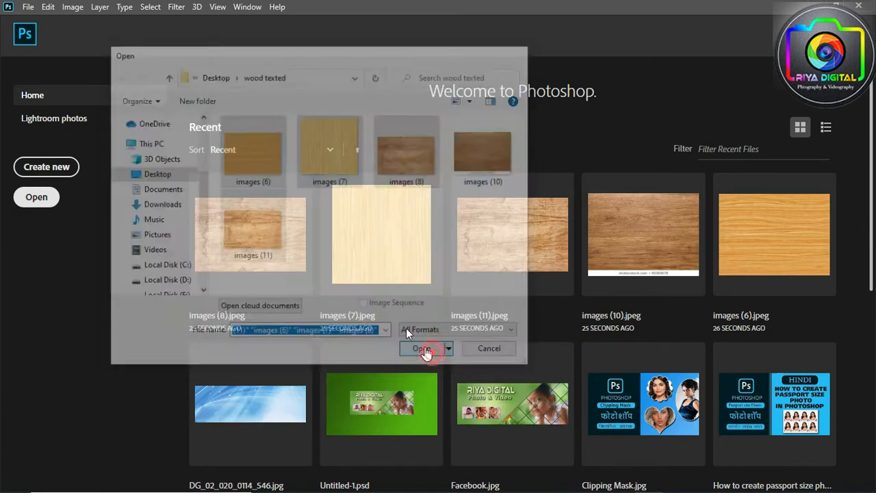
Look through the opened wood textures and bring images (11).jpeg to the front.
left_click(111, 44)
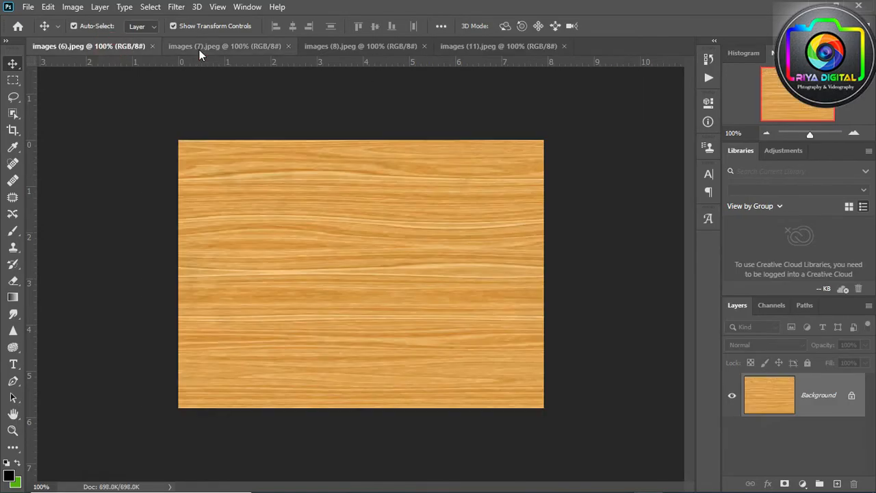
left_click(221, 46)
left_click(498, 45)
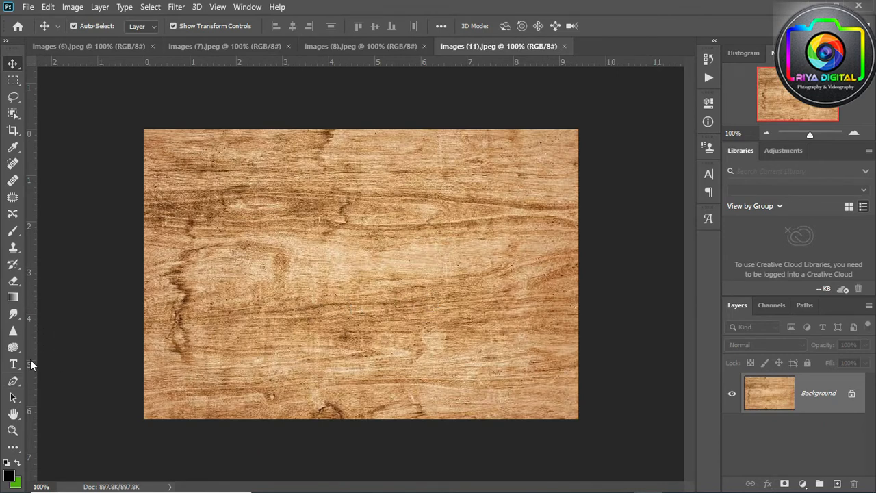
Add the text RIYA DIGITAL in 72 pt Ethnocentric across the middle of the wood texture.
left_click(14, 367)
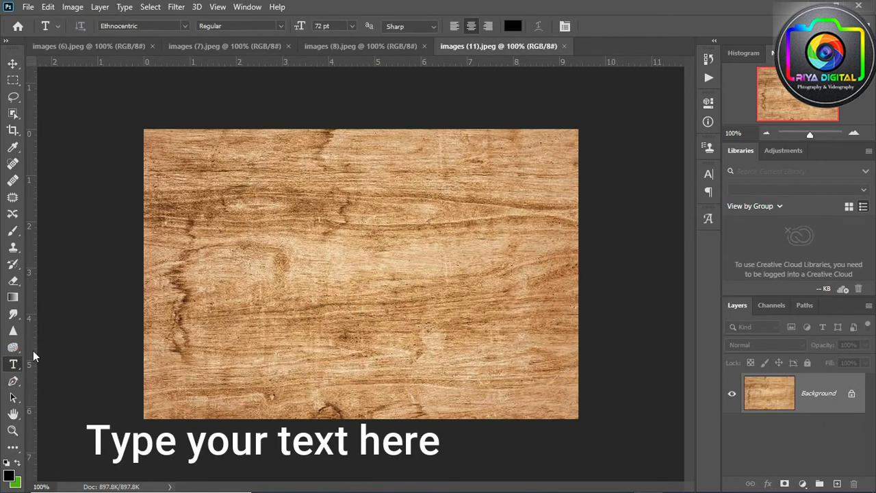
left_click(293, 262)
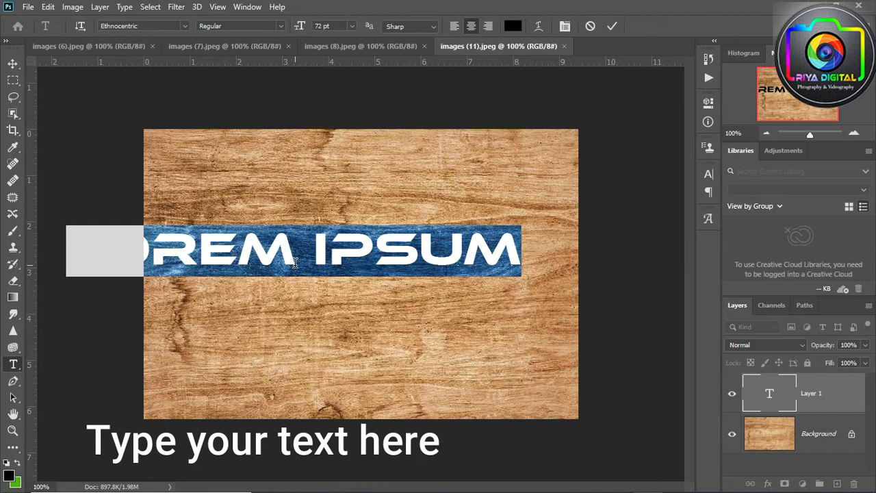
type("RIYA")
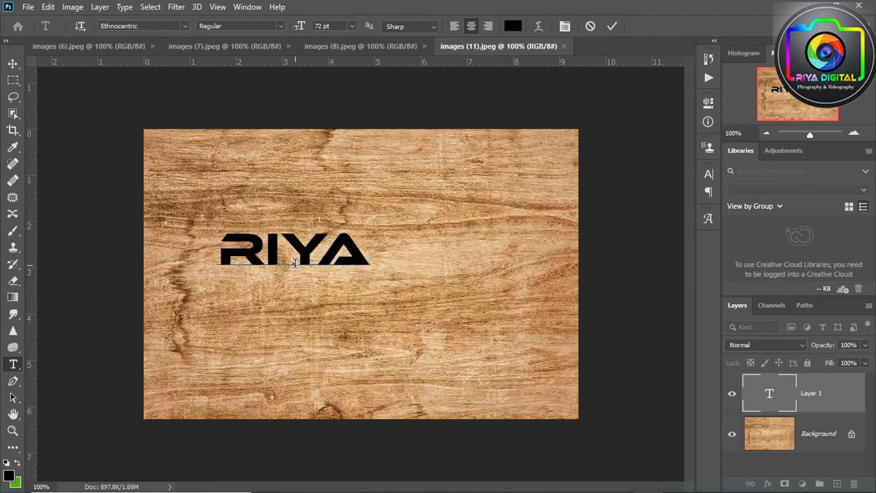
type(" DI")
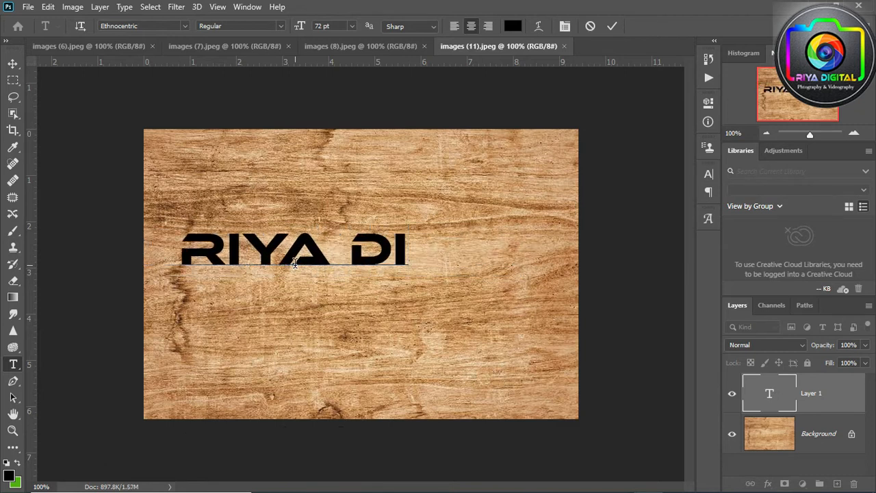
type("GITAL")
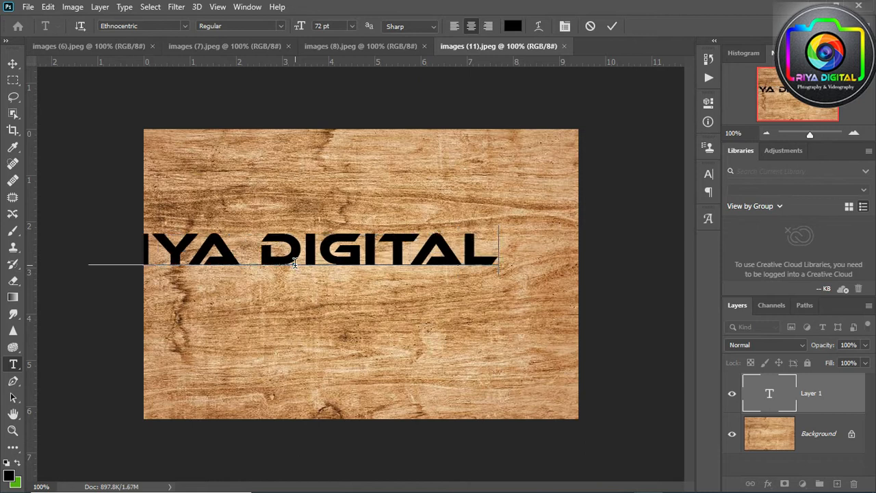
left_click(13, 63)
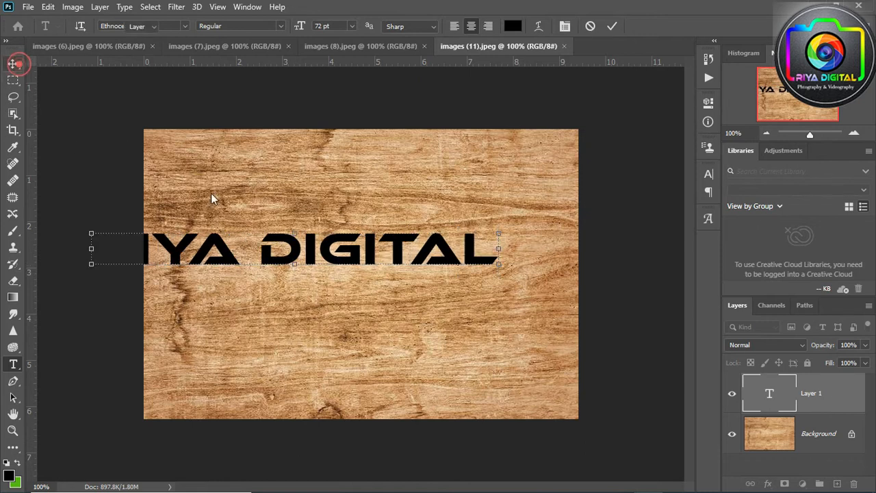
Scale the RIYA DIGITAL text to about 96.6% width and 168.8% height and position it across the middle of the wood.
left_click_drag(295, 269, 354, 265)
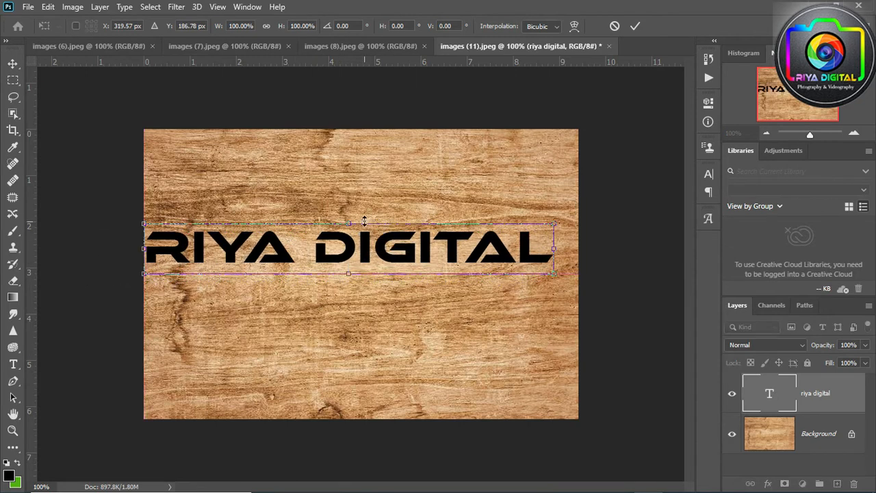
left_click_drag(353, 222, 370, 195)
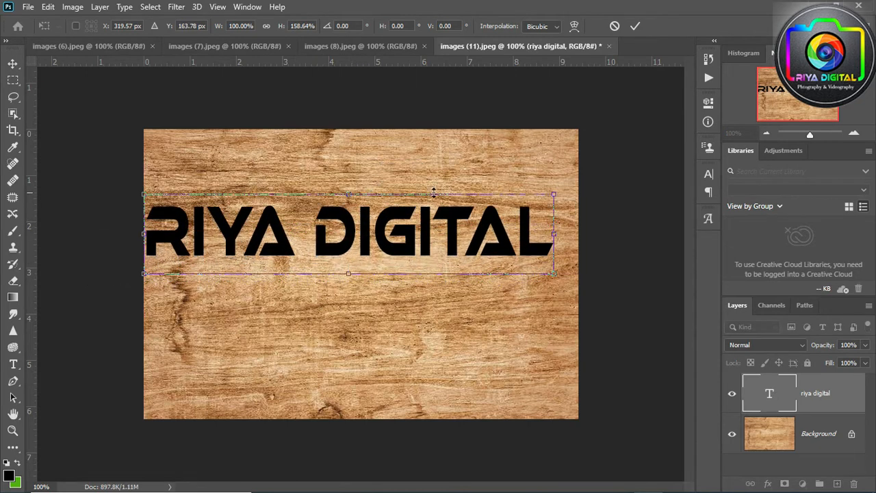
left_click_drag(552, 193, 531, 192)
left_click_drag(496, 255, 520, 266)
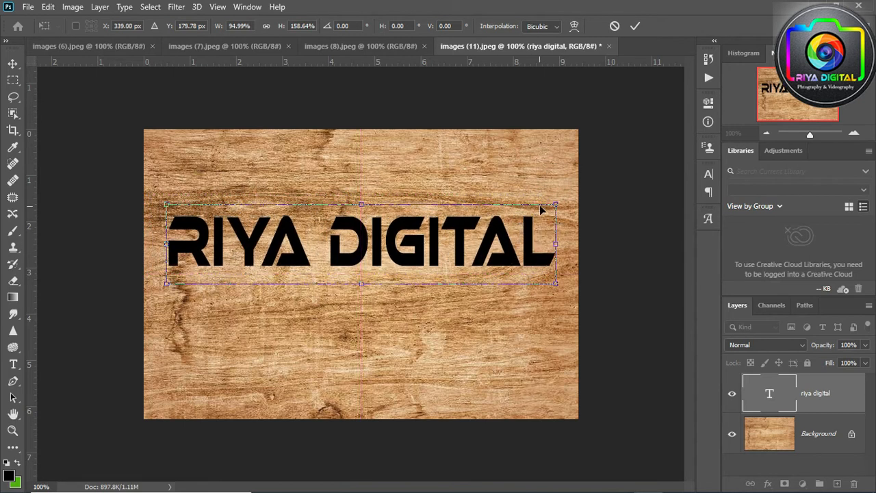
left_click_drag(555, 200, 562, 200)
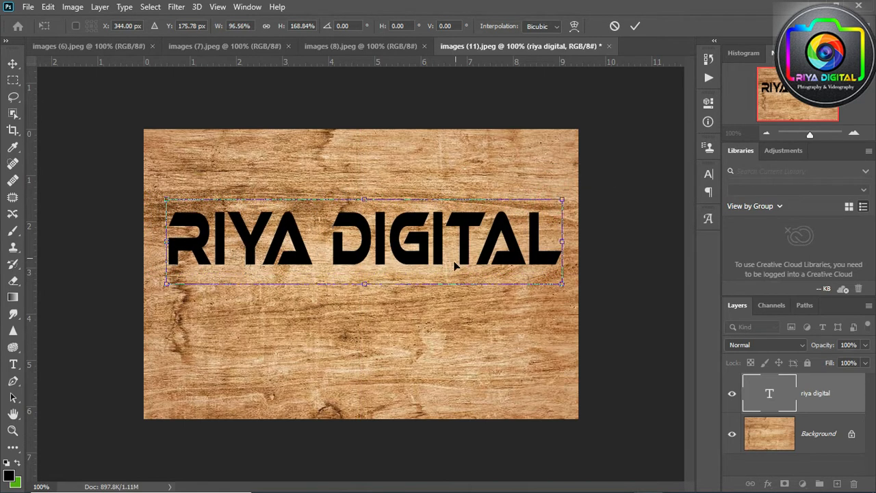
left_click_drag(425, 267, 432, 285)
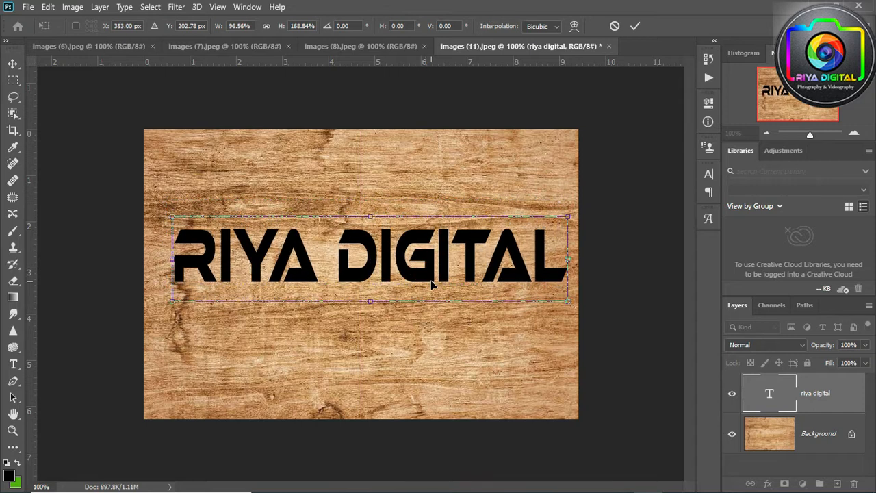
left_click(636, 26)
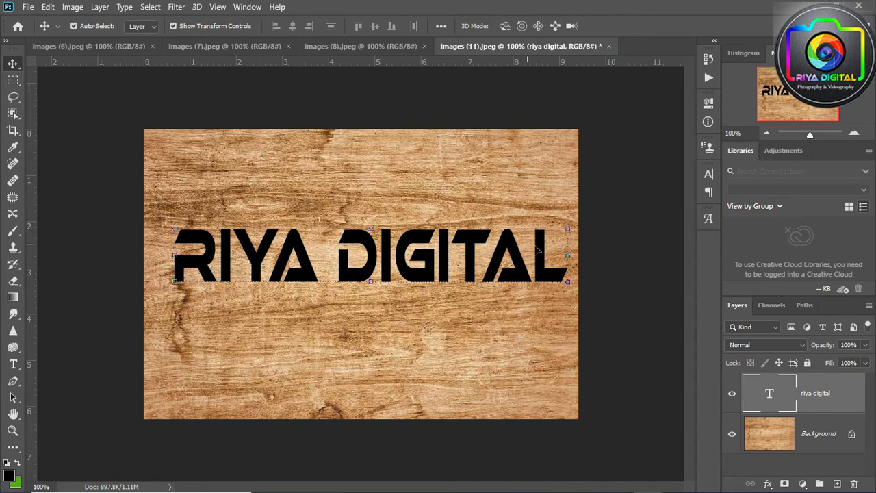
Set the text layer's blend mode to Screen and enable Bevel & Emboss in its layer style.
left_click(801, 345)
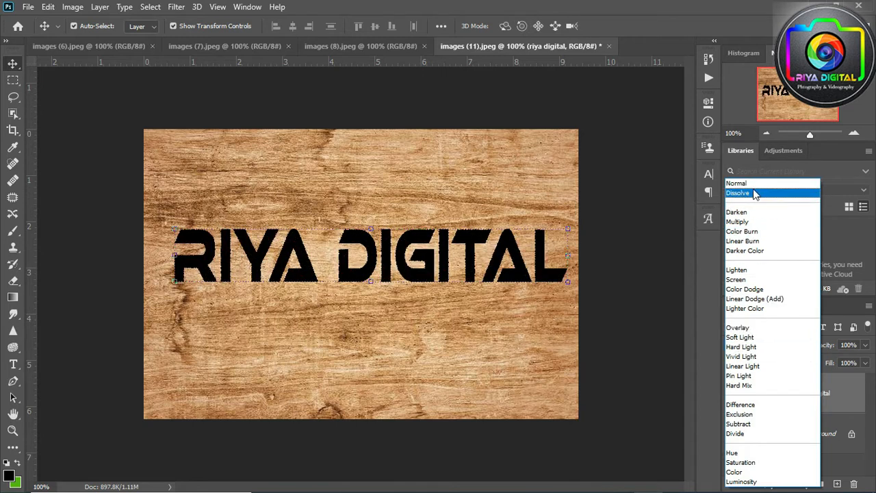
left_click(755, 279)
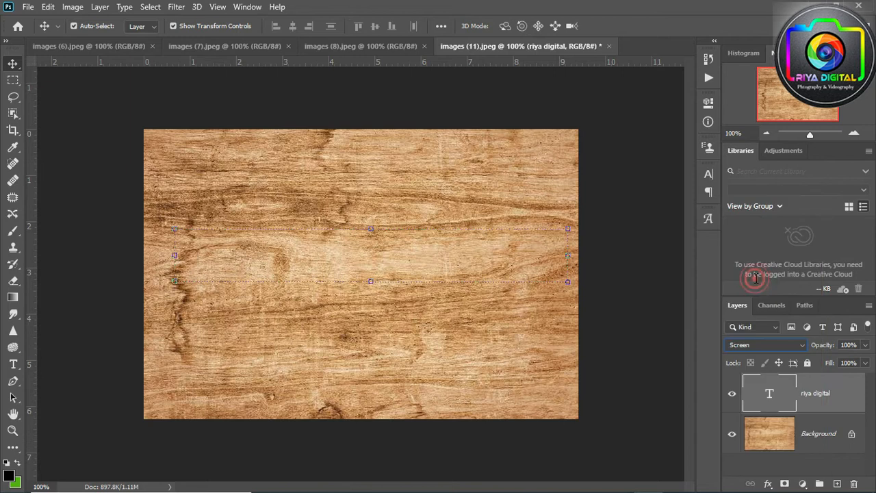
double_click(845, 400)
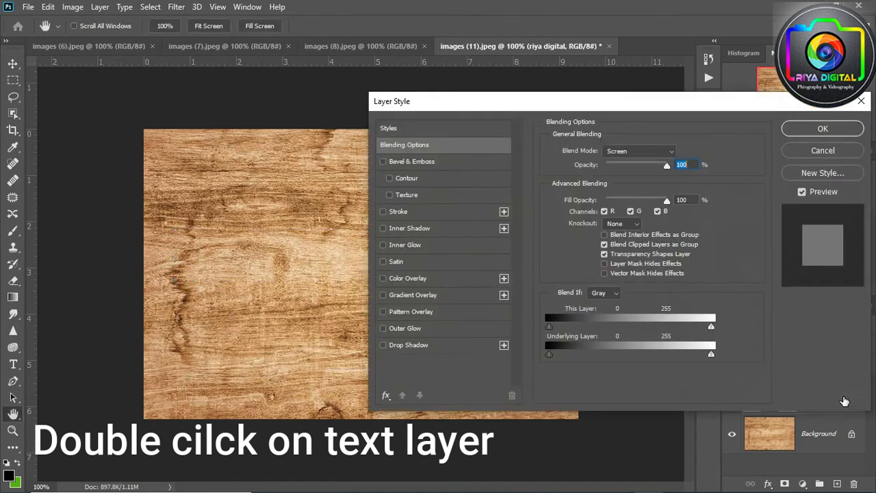
left_click_drag(630, 109, 657, 94)
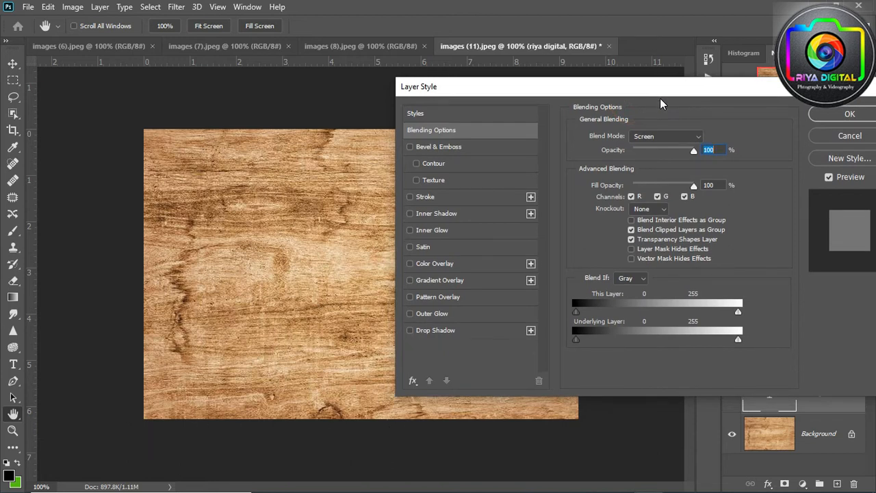
left_click(414, 147)
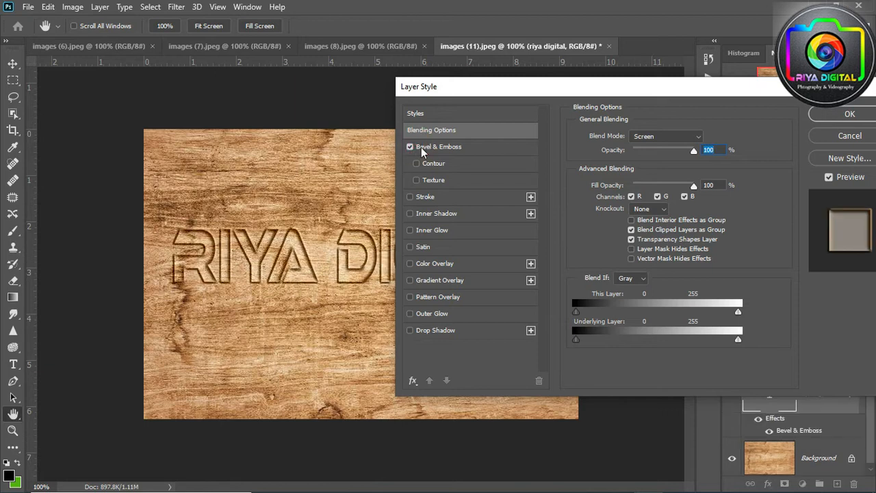
left_click(435, 148)
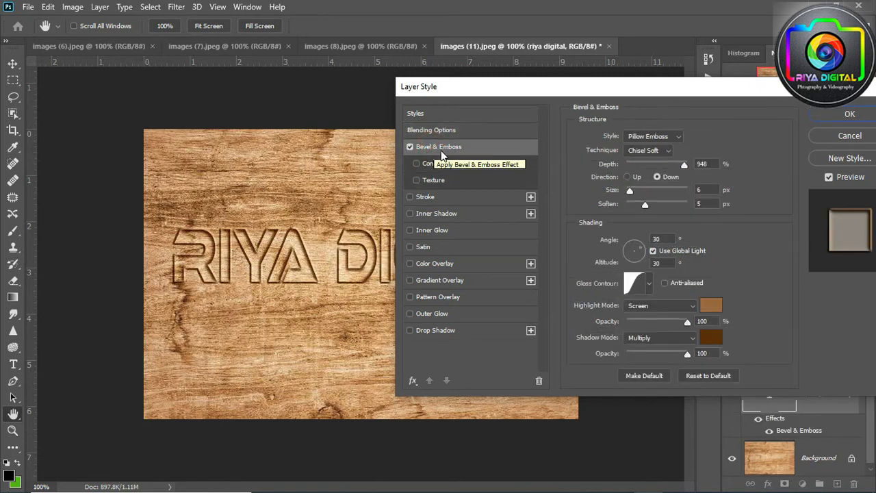
Try the Stroke and Satin effects on the text layer, then return to the Bevel & Emboss settings.
left_click(410, 196)
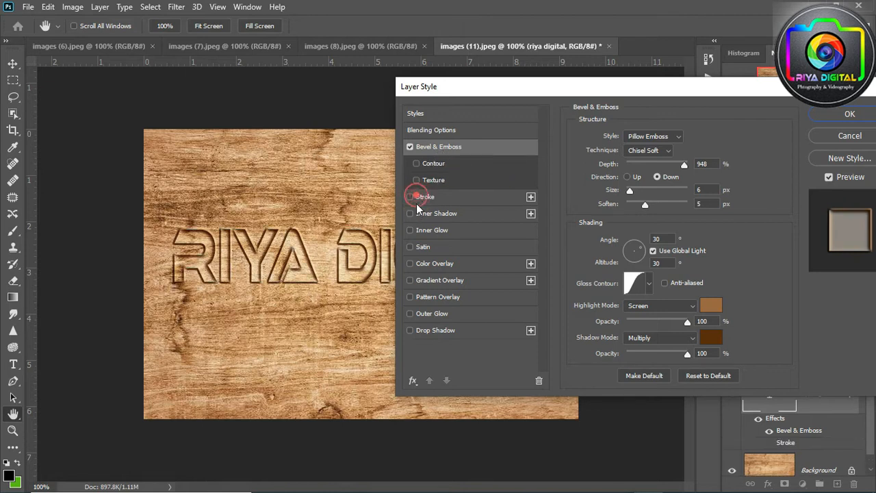
left_click(410, 247)
left_click(410, 247)
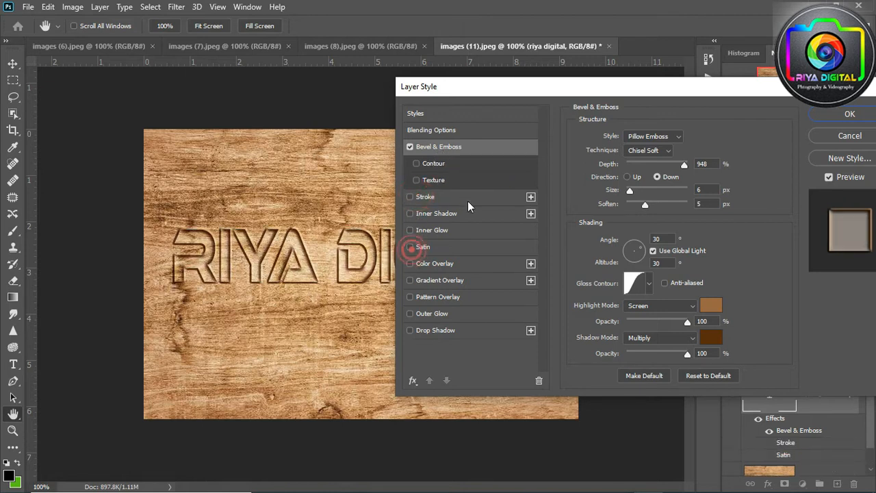
left_click(440, 149)
left_click(440, 151)
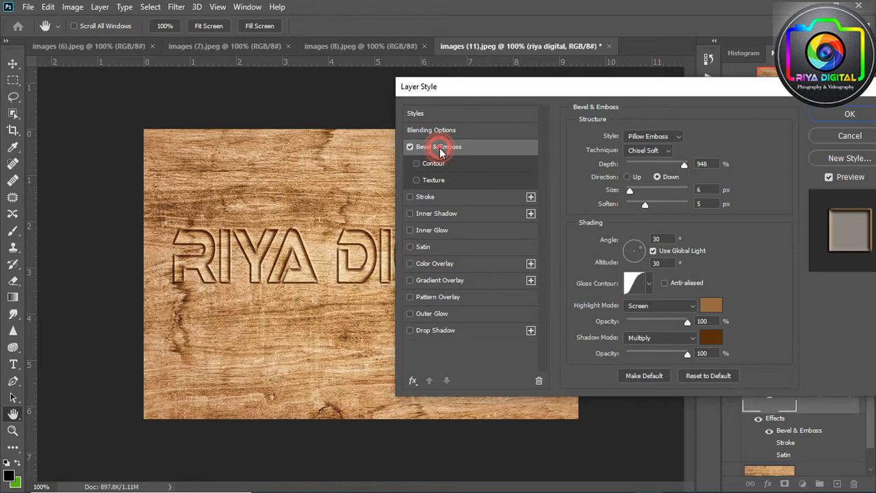
Compare the Emboss style and the Smooth and Chisel Hard techniques, settling on Pillow Emboss with Chisel Soft.
scroll(682, 142, "up", 1)
left_click(676, 137)
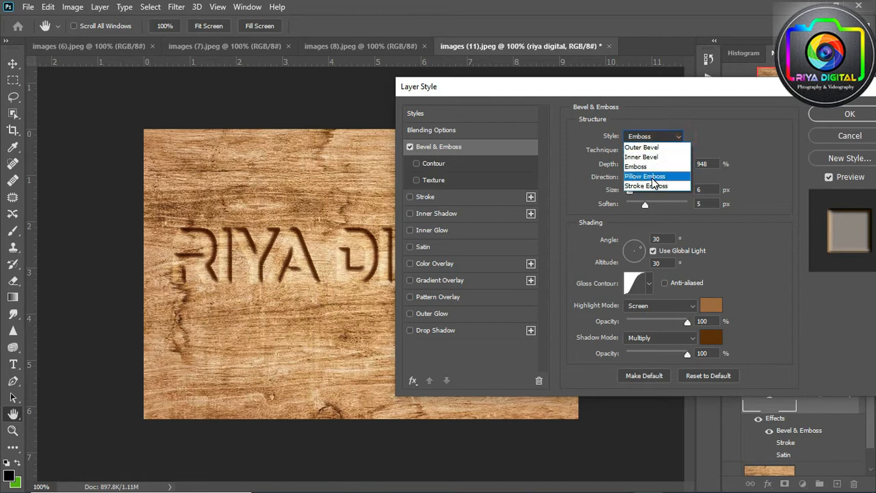
left_click(655, 179)
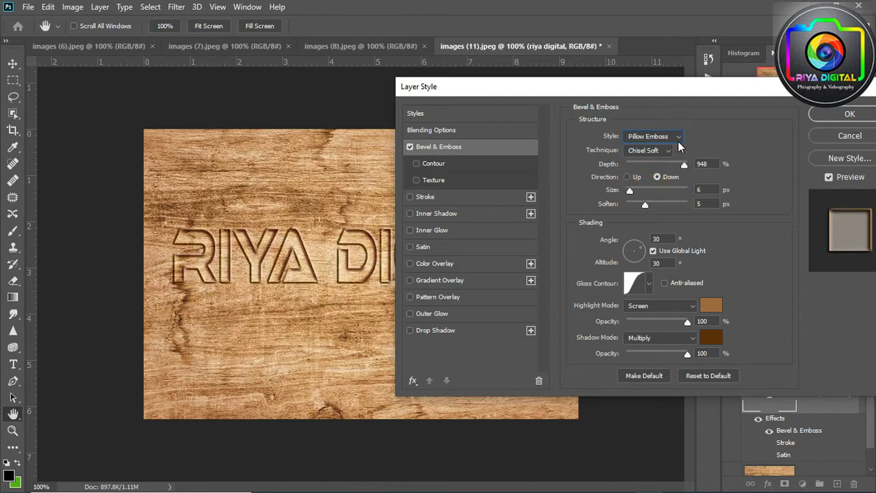
left_click(665, 150)
left_click(644, 164)
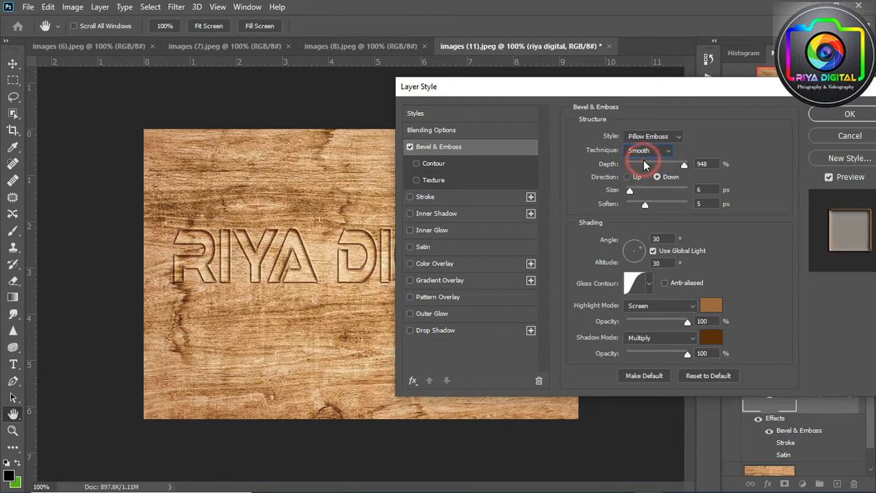
left_click(667, 153)
left_click(648, 169)
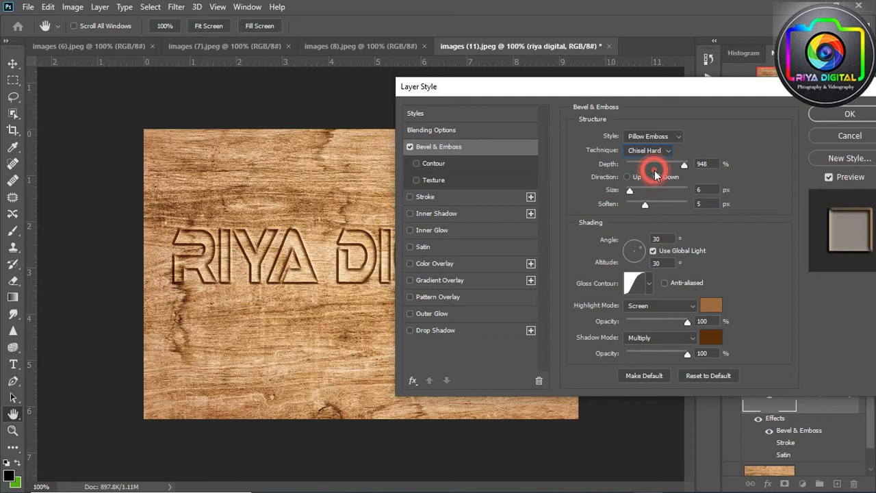
left_click(669, 152)
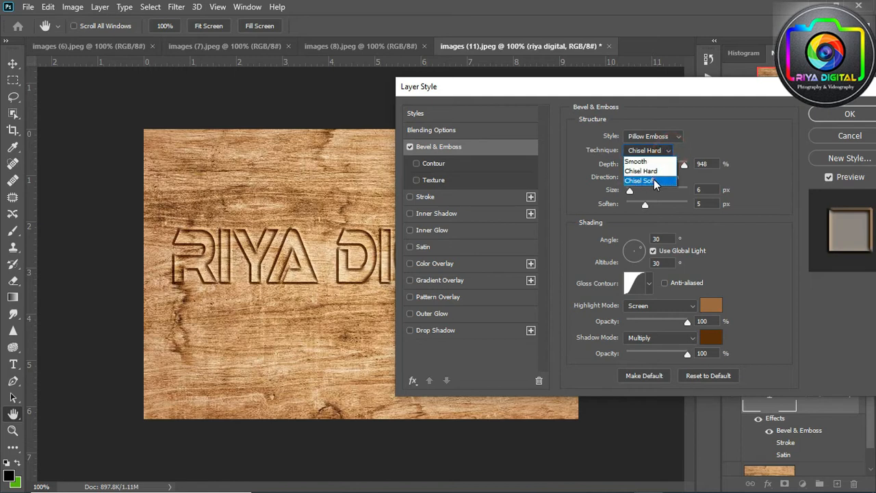
left_click(650, 181)
Compare the Up and Down bevel directions and set the direction to Up.
left_click(635, 178)
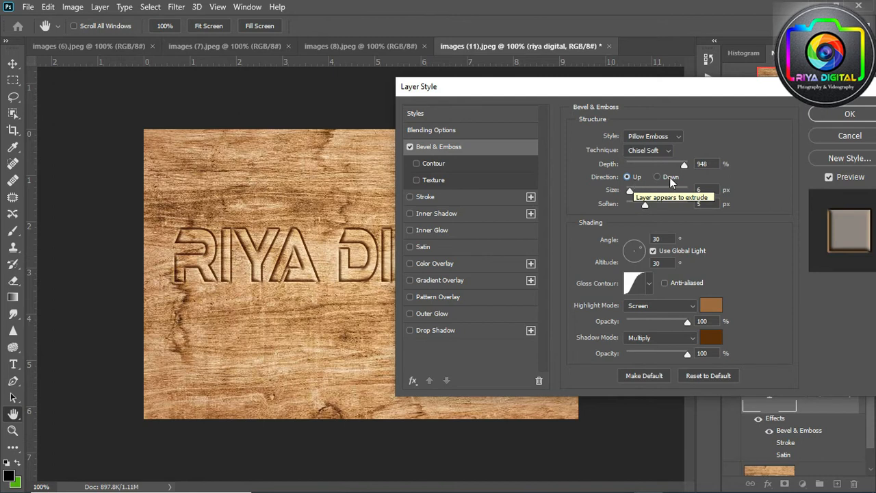
left_click(658, 177)
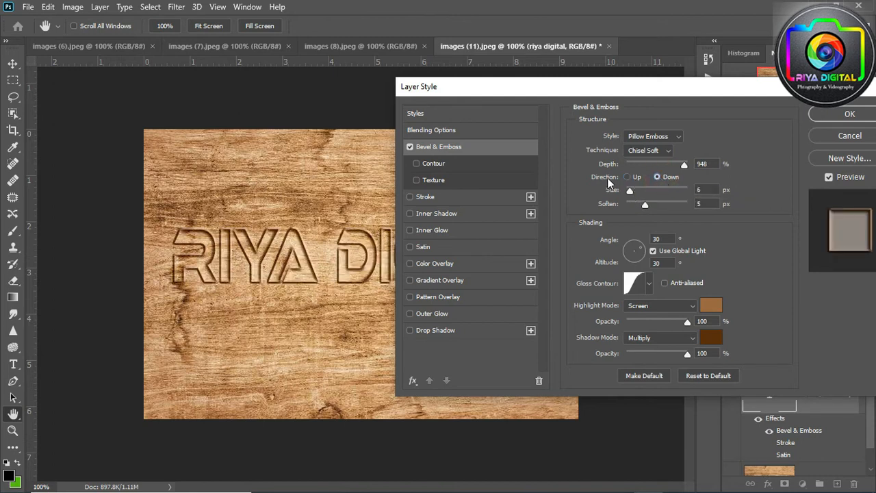
left_click(628, 178)
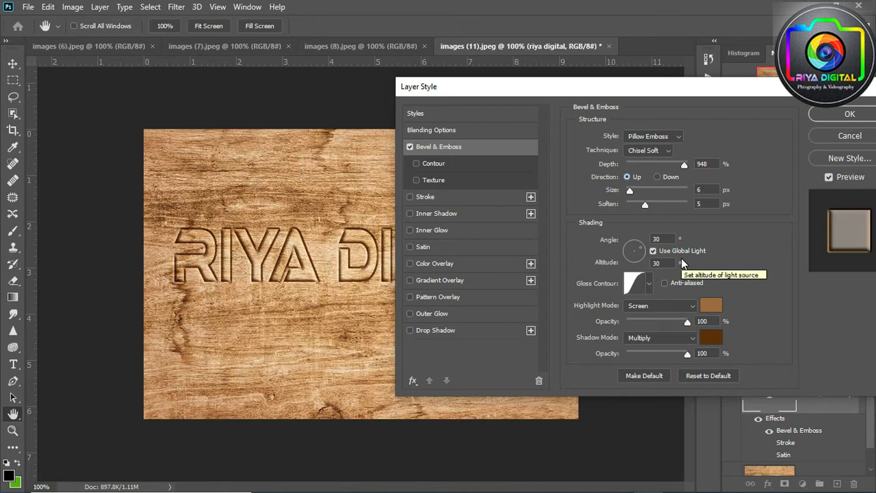
Try different gloss contour presets for the bevel and choose the S-shaped curve at the end of the first row.
left_click(648, 282)
left_click(581, 313)
left_click(572, 333)
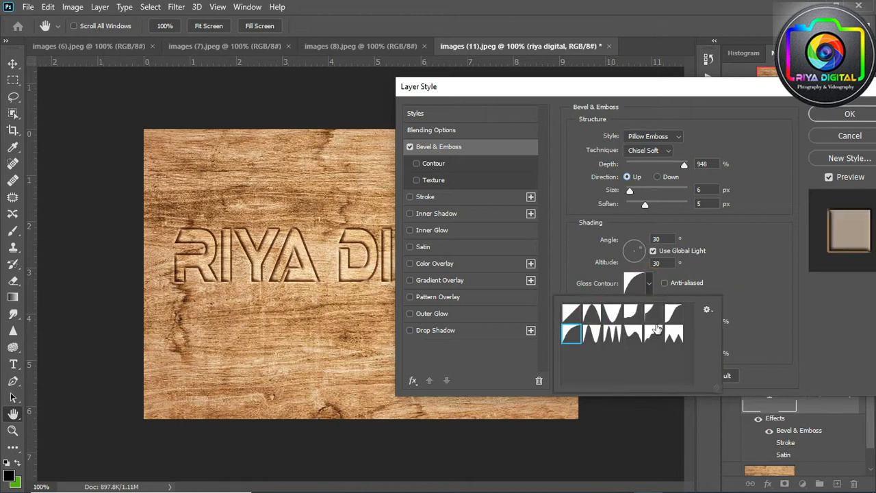
left_click(672, 313)
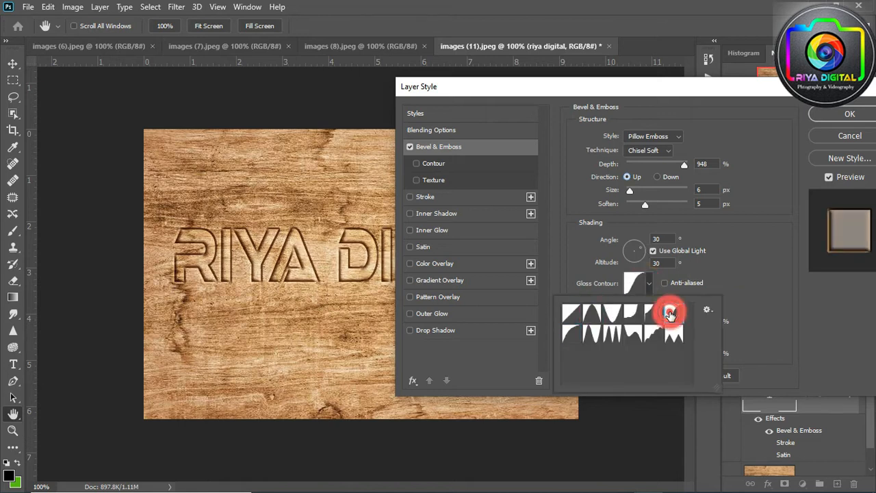
Set the bevel highlight colour to orange-brown b06815 and keep its blend mode at Screen.
left_click(760, 309)
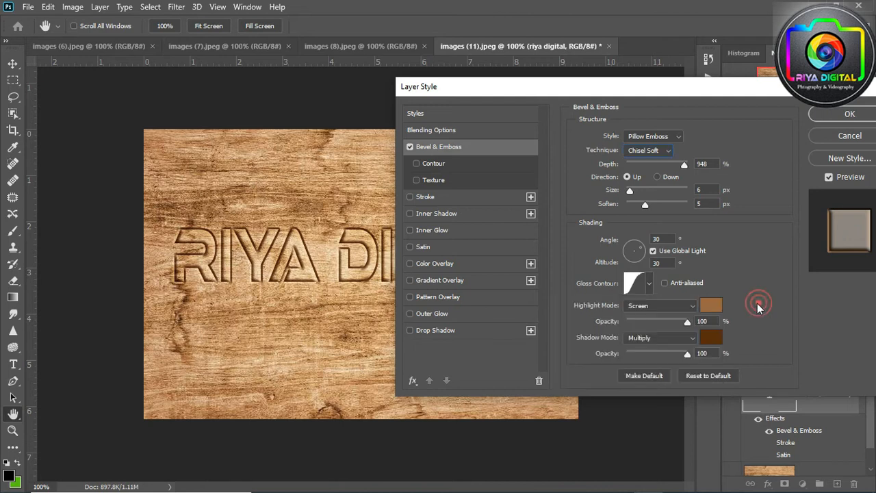
left_click(710, 306)
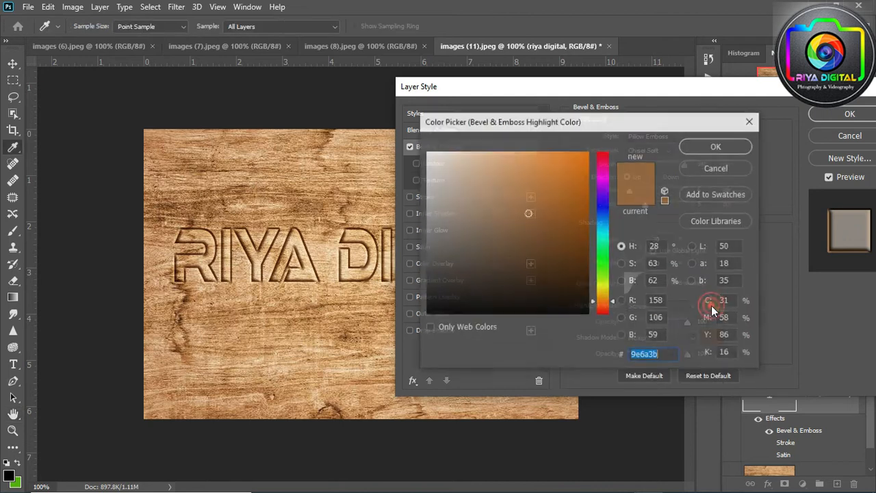
left_click(319, 221)
left_click(570, 199)
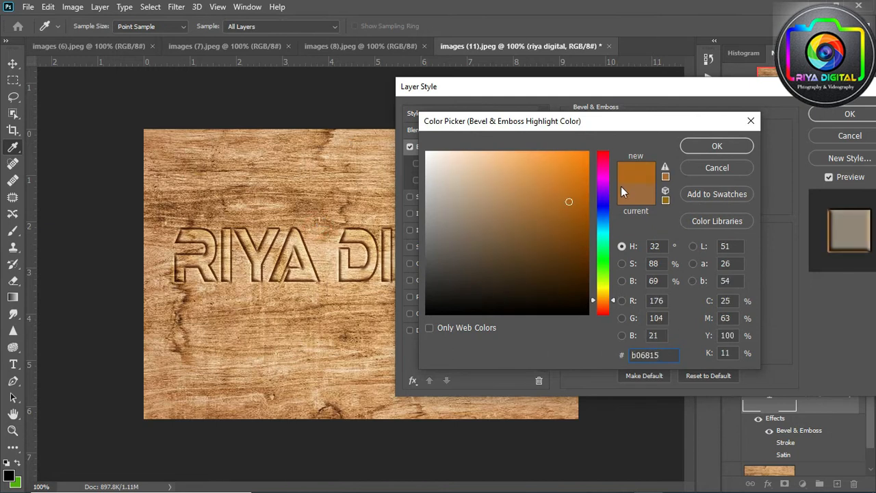
left_click(711, 148)
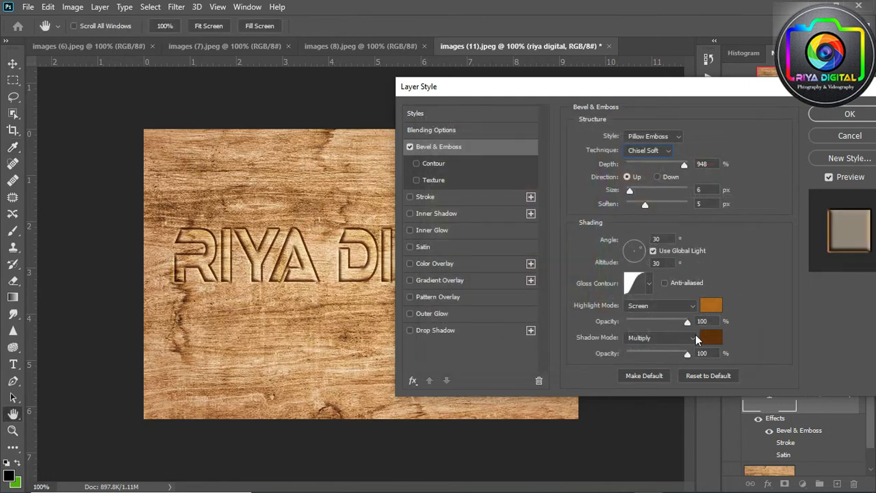
left_click(691, 307)
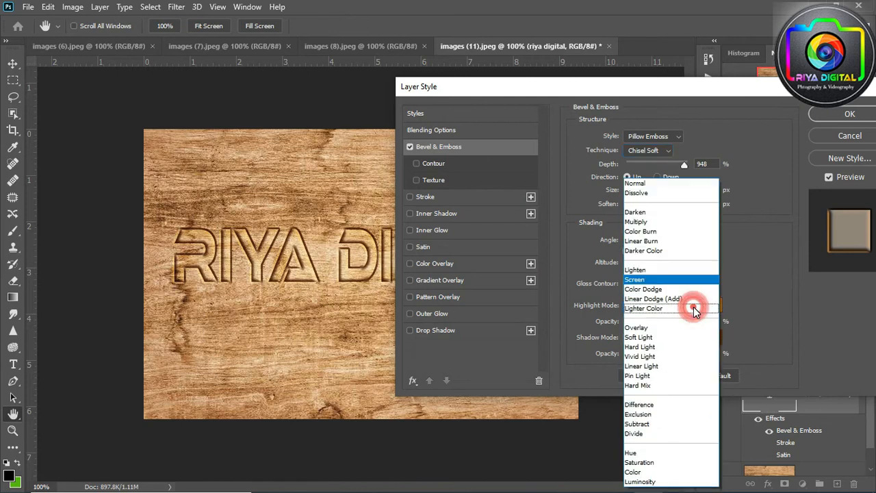
left_click(643, 280)
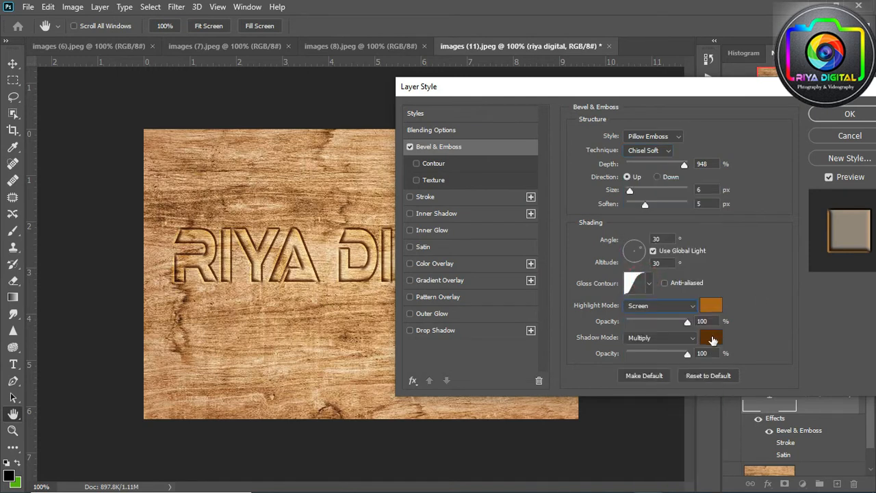
Set the bevel shadow colour to a dark brown, keep its blend mode at Multiply, and apply the layer style.
left_click(712, 338)
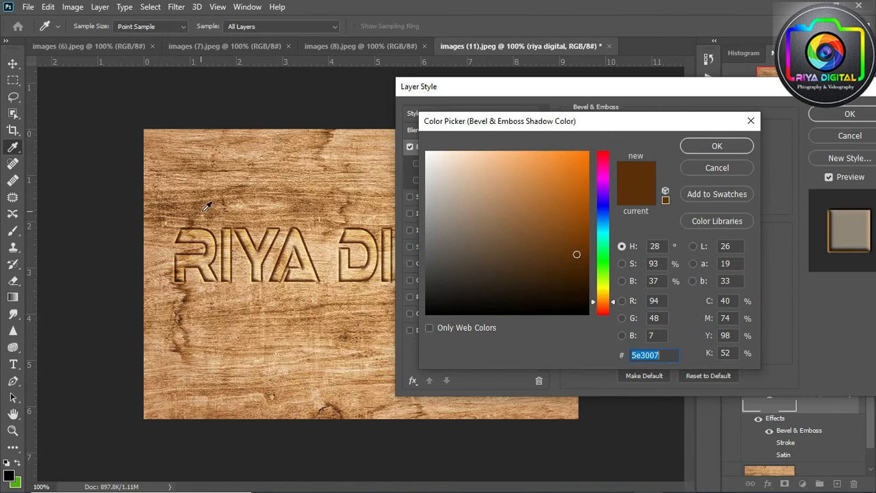
left_click(213, 202)
left_click(322, 132)
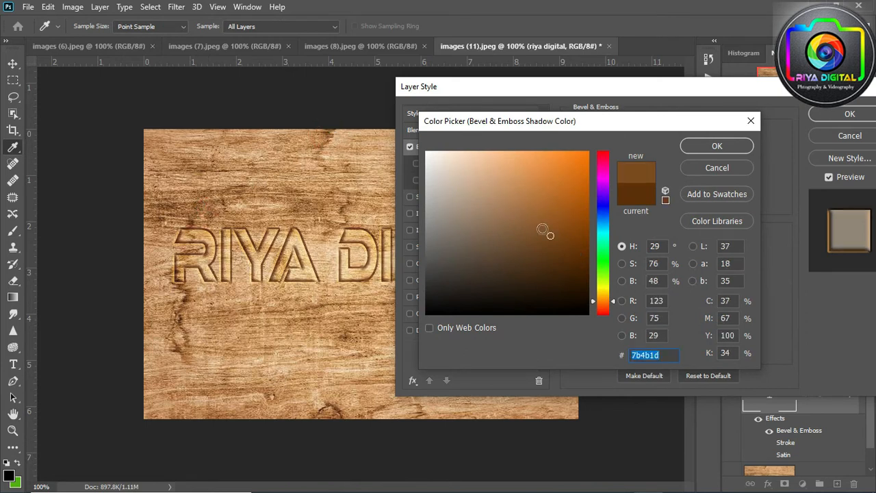
left_click(566, 264)
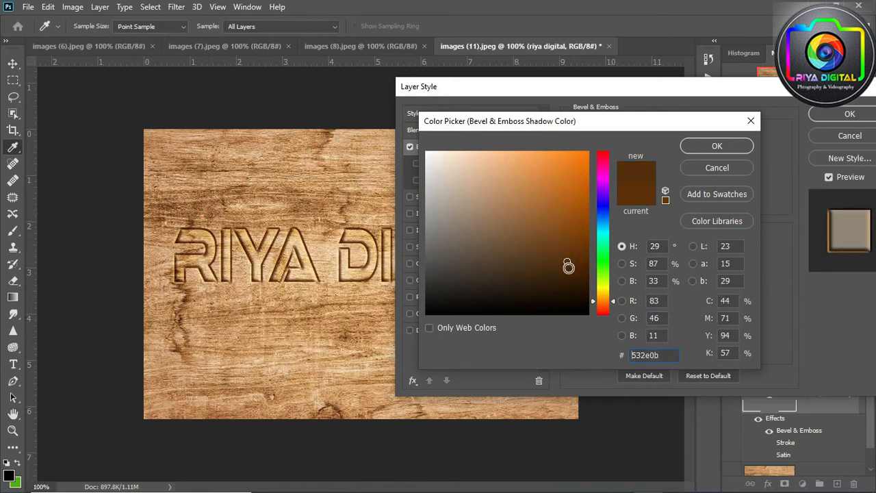
left_click(700, 147)
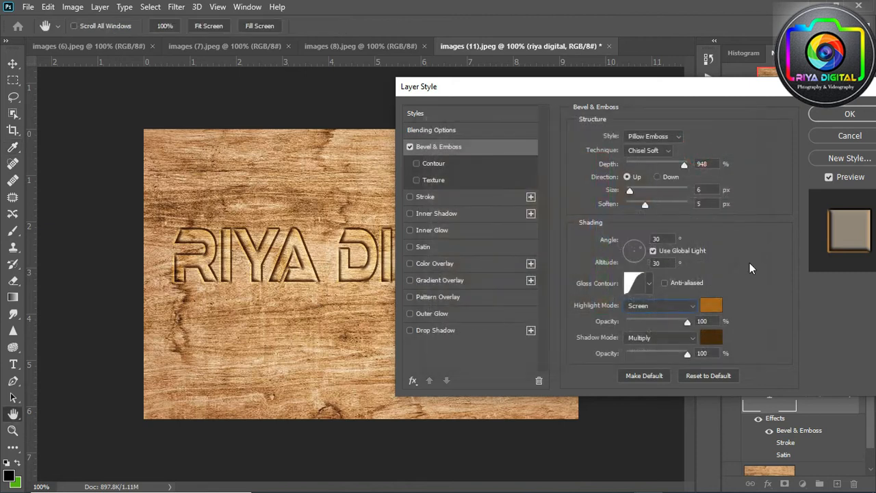
left_click(691, 337)
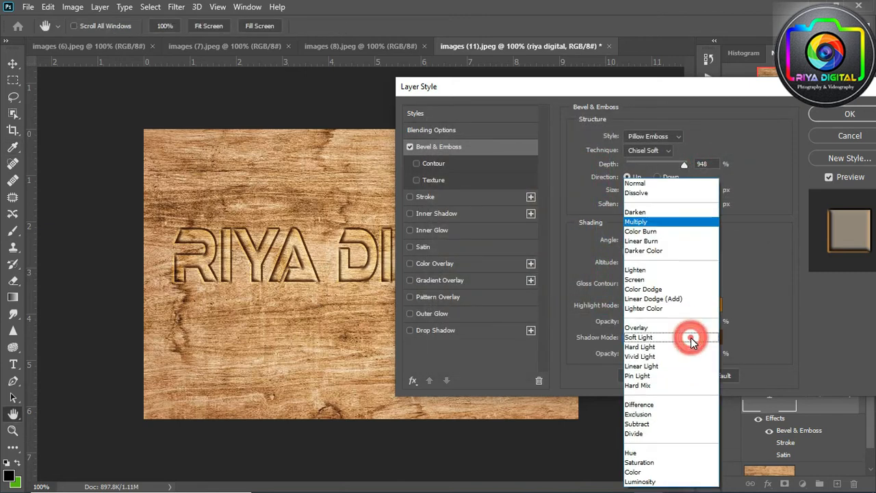
left_click(676, 222)
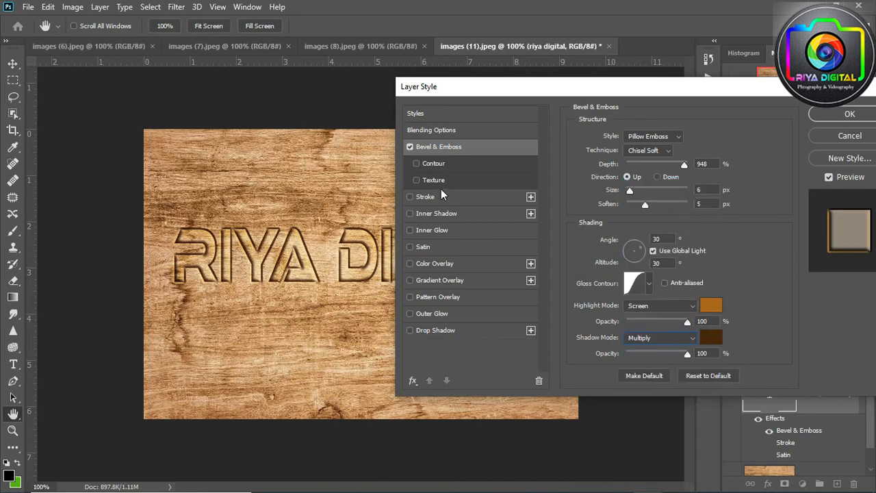
left_click(826, 114)
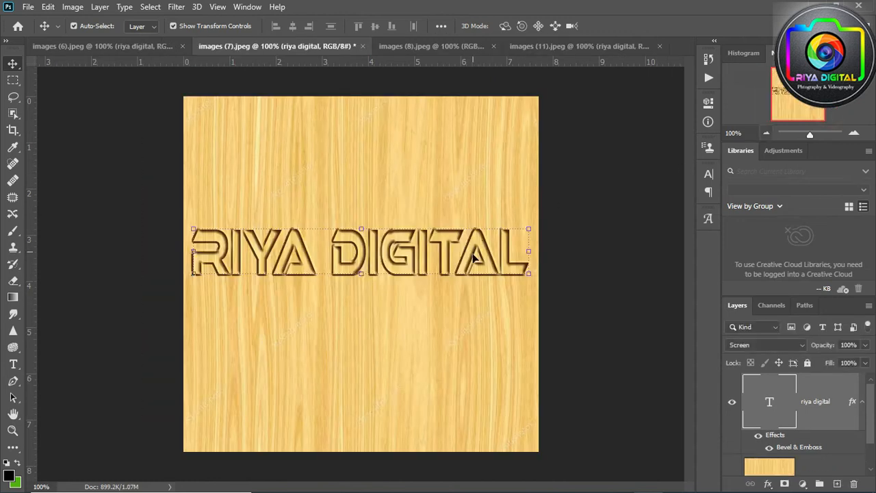
Nudge the RIYA DIGITAL text slightly up and right in images (7).jpeg and compare it with the images (6).jpeg version.
left_click_drag(445, 254, 449, 247)
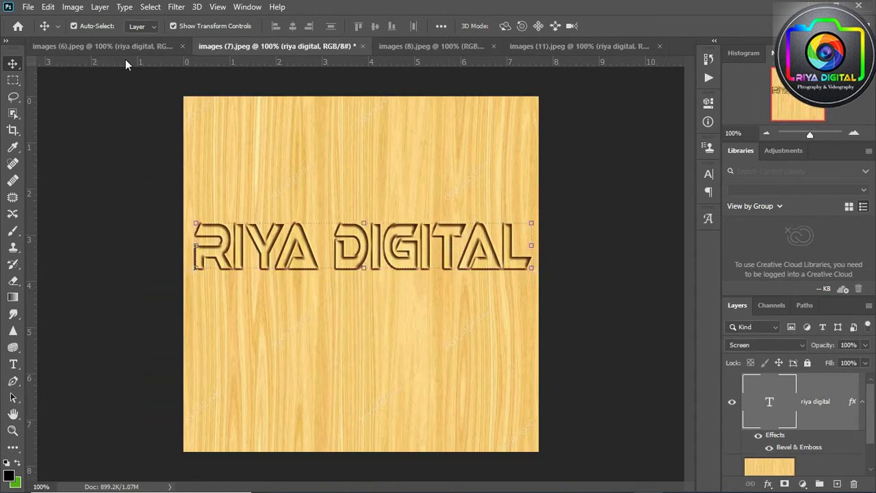
left_click(125, 54)
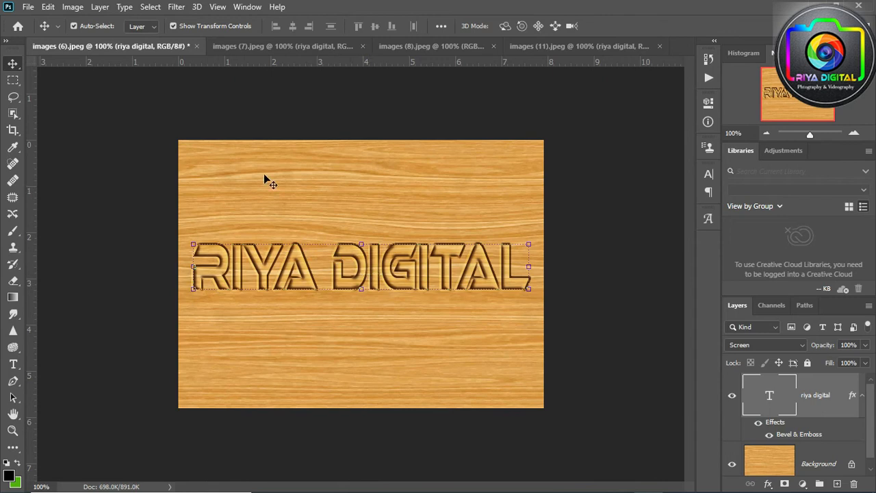
left_click(267, 49)
Close the images (8).jpeg document and bring images (11).jpeg to the front.
left_click(493, 46)
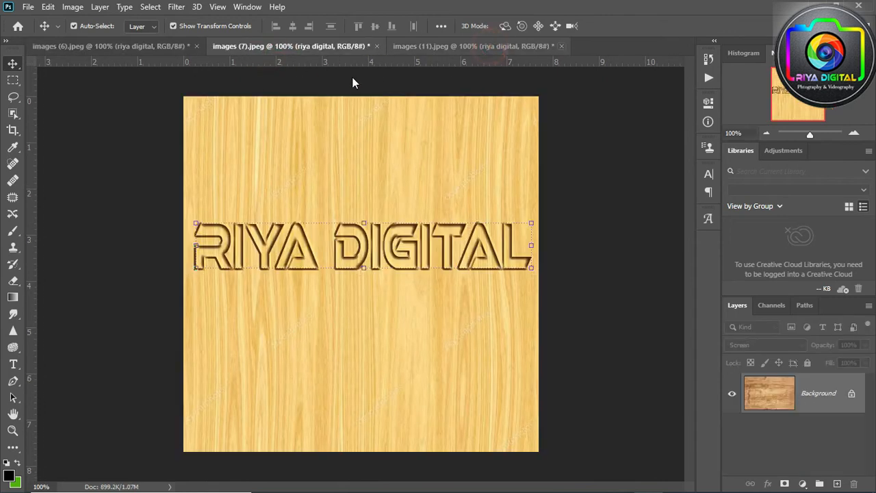
left_click(460, 47)
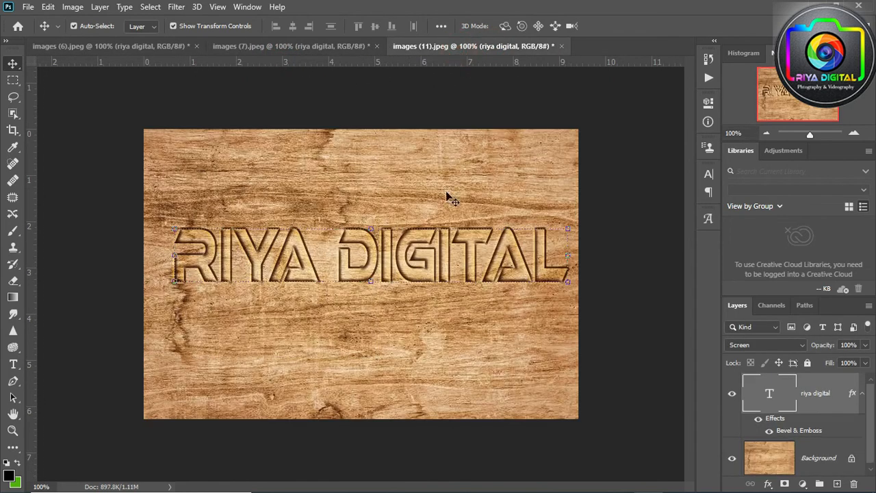